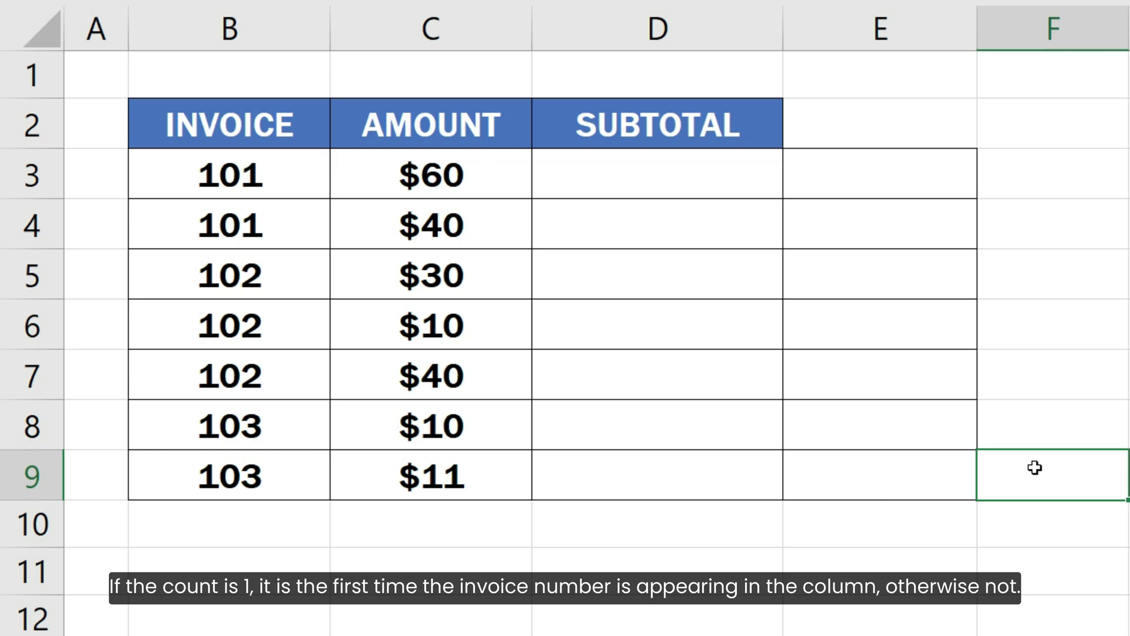
# - Start the formula =COUNTIF(B3:B3, B3) in cell E3 to count the first invoice number
pyautogui.click(920, 184)
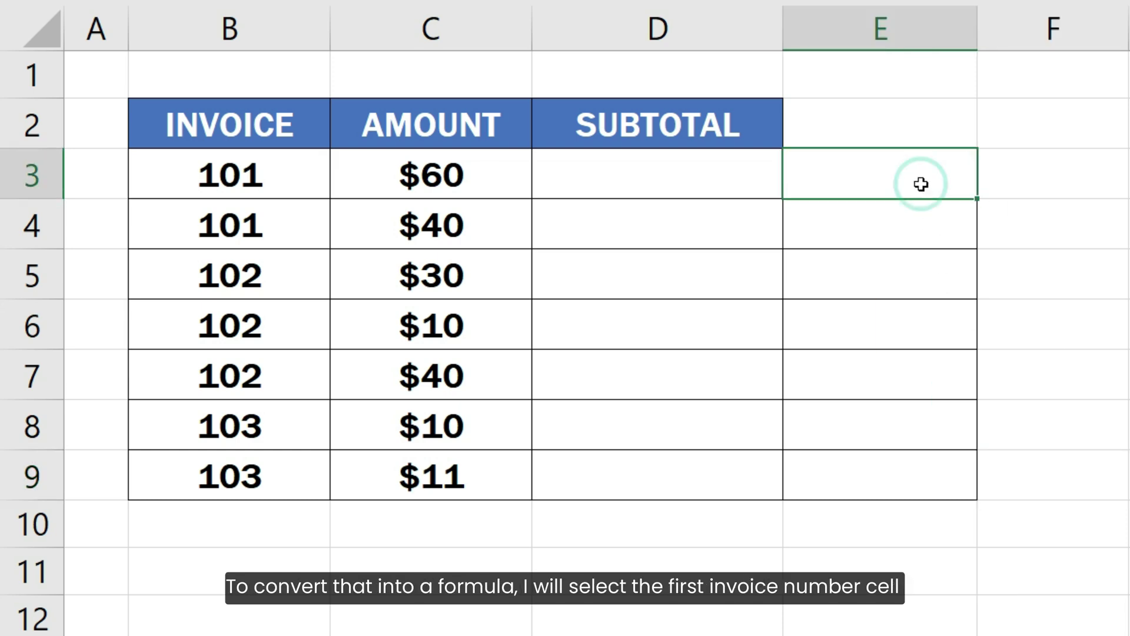
pyautogui.write('=COUNT')
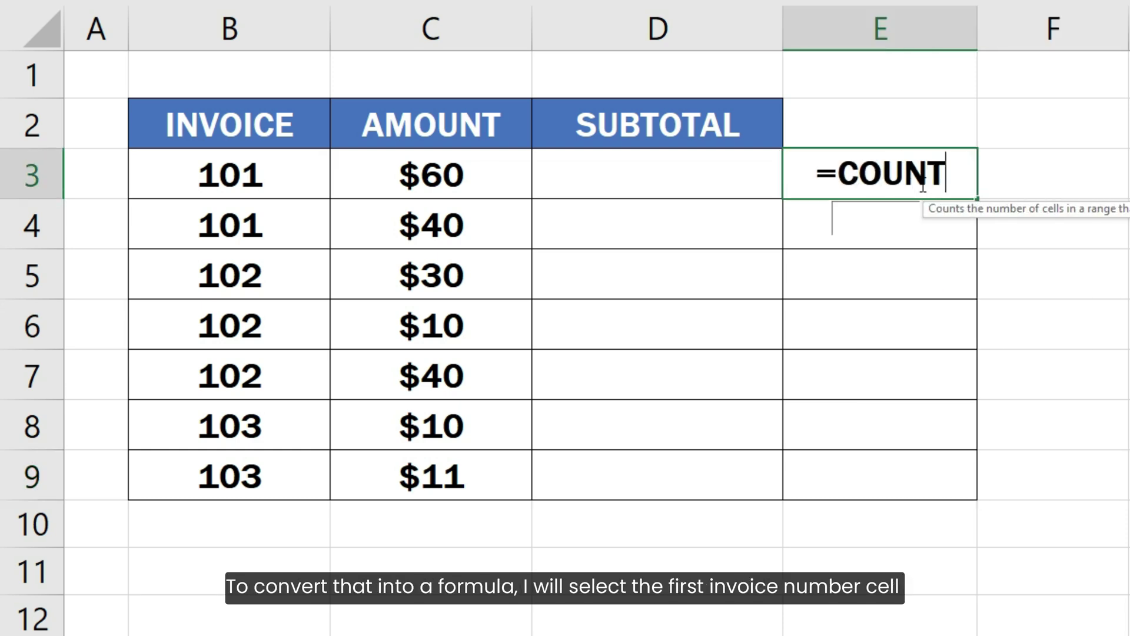
pyautogui.write('IF(')
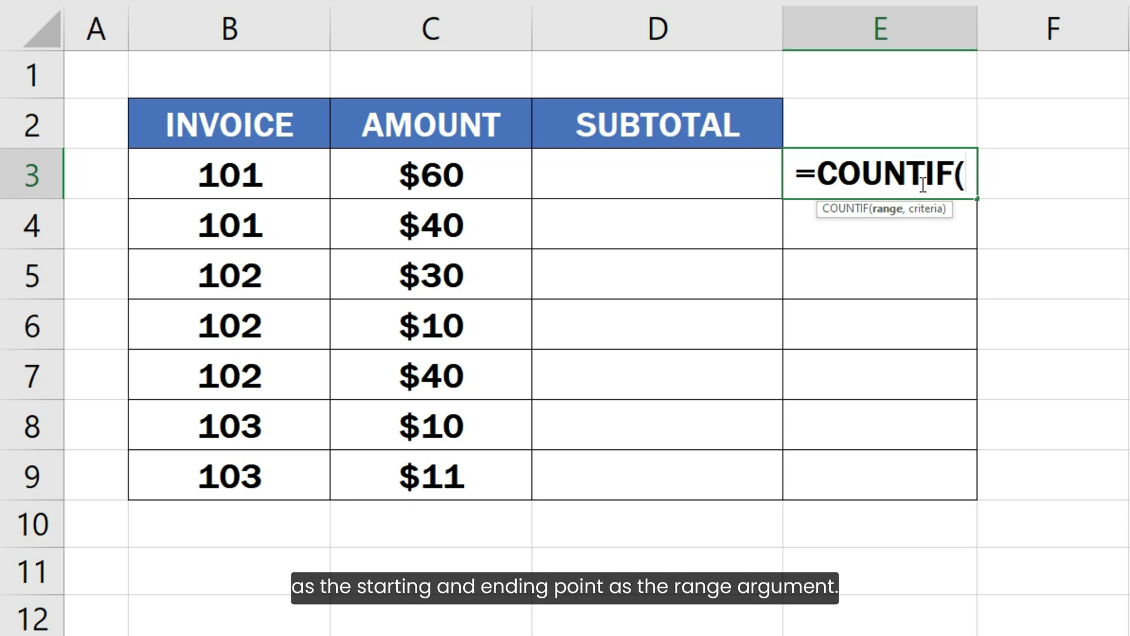
pyautogui.click(307, 177)
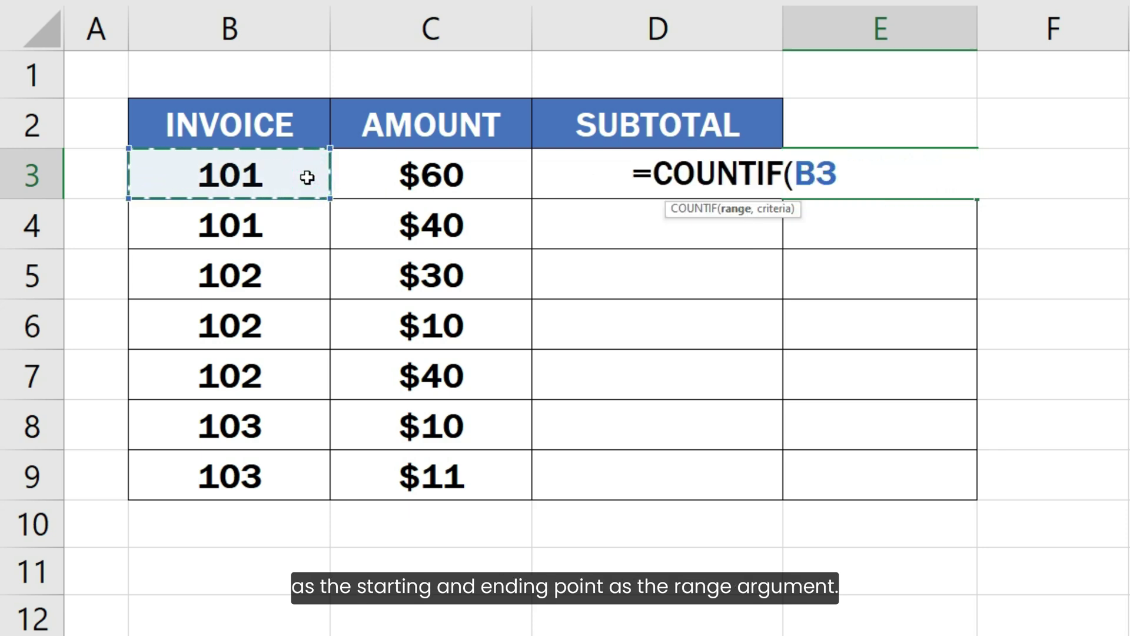
pyautogui.write(':')
pyautogui.click(307, 176)
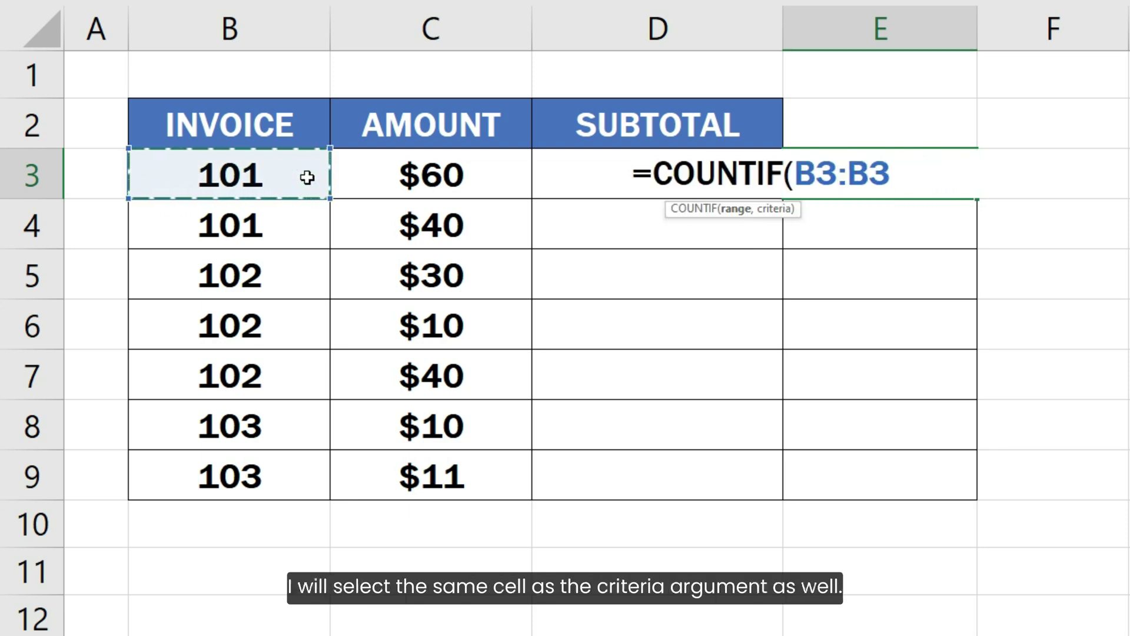
pyautogui.write(',')
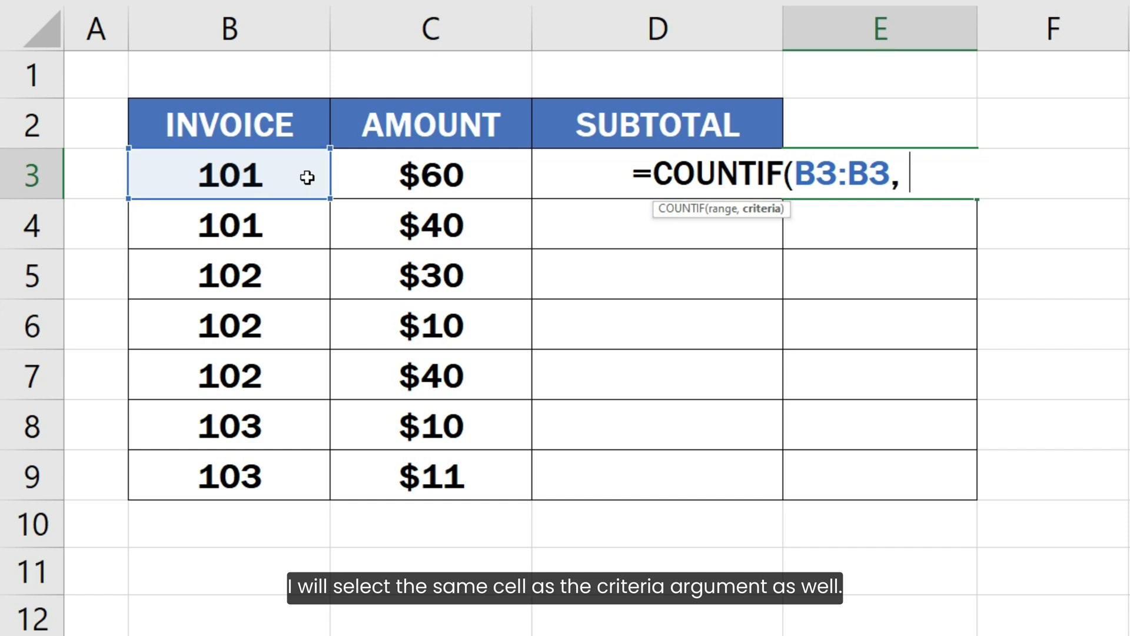
pyautogui.click(307, 176)
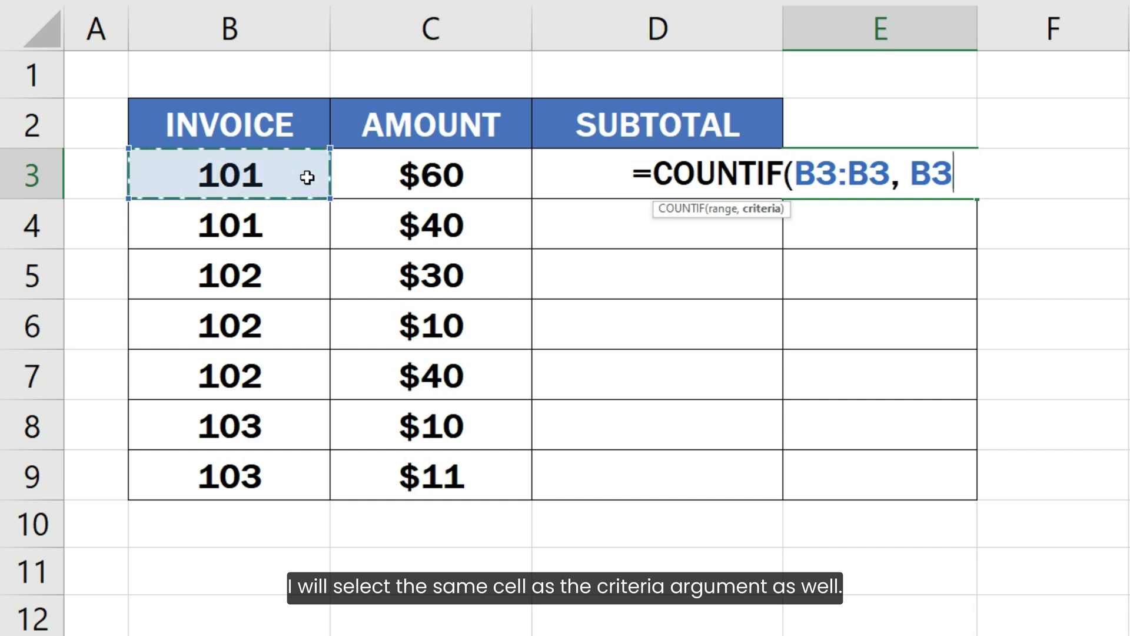
pyautogui.write(')')
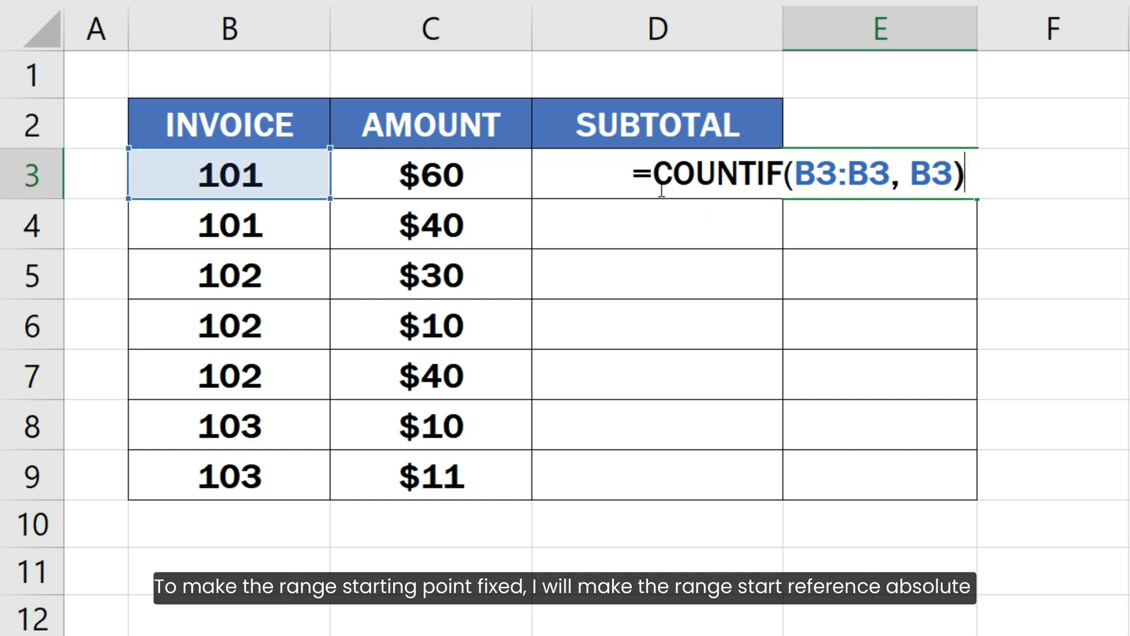
# - Make the start of the COUNTIF range absolute as $B$3 and enter the formula in E3
pyautogui.click(790, 181)
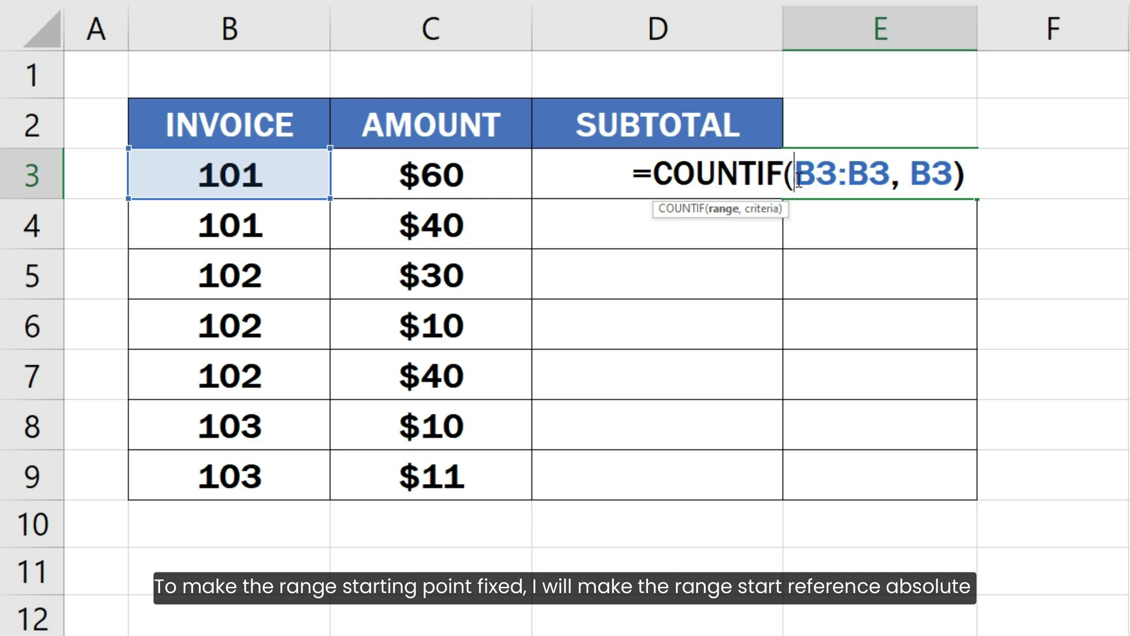
pyautogui.write('$')
pyautogui.click(837, 175)
pyautogui.write('$')
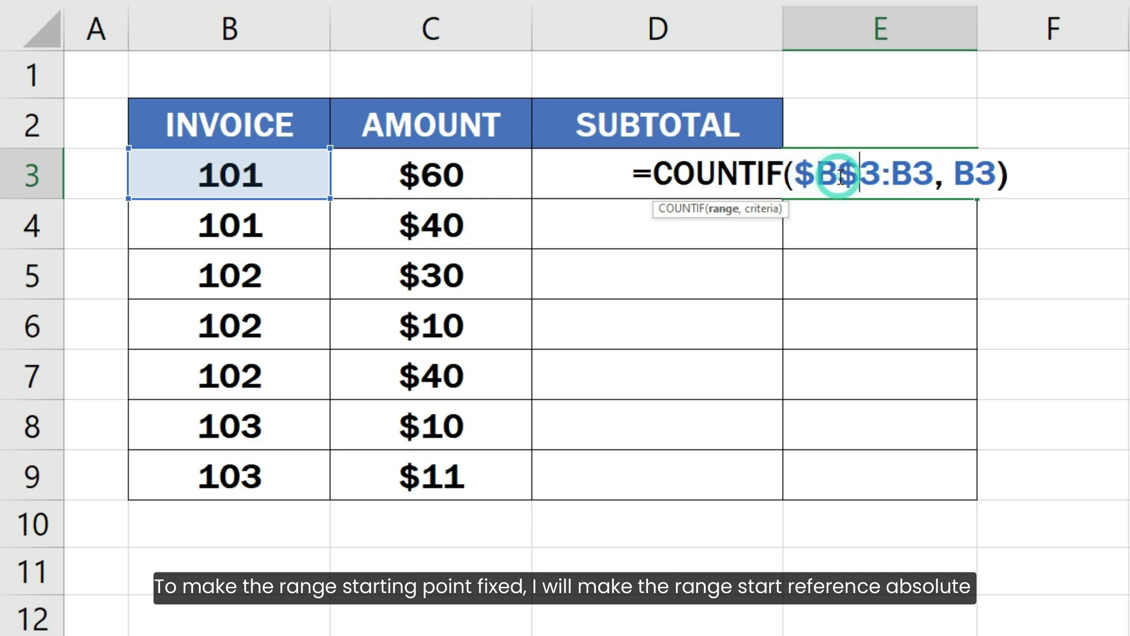
pyautogui.click(1020, 172)
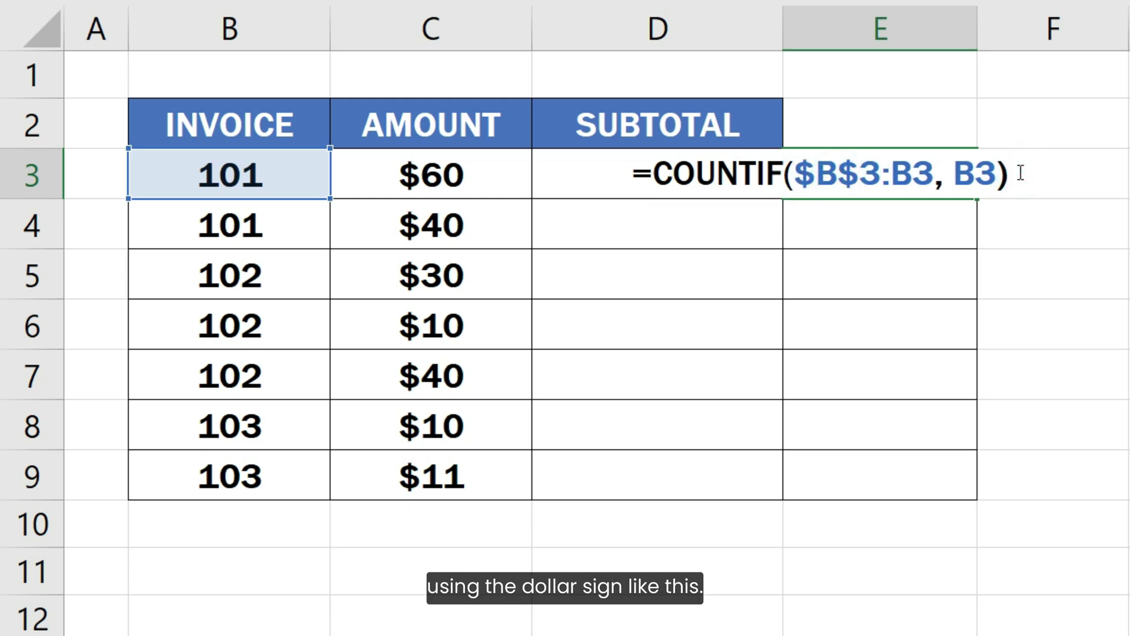
pyautogui.press('Return')
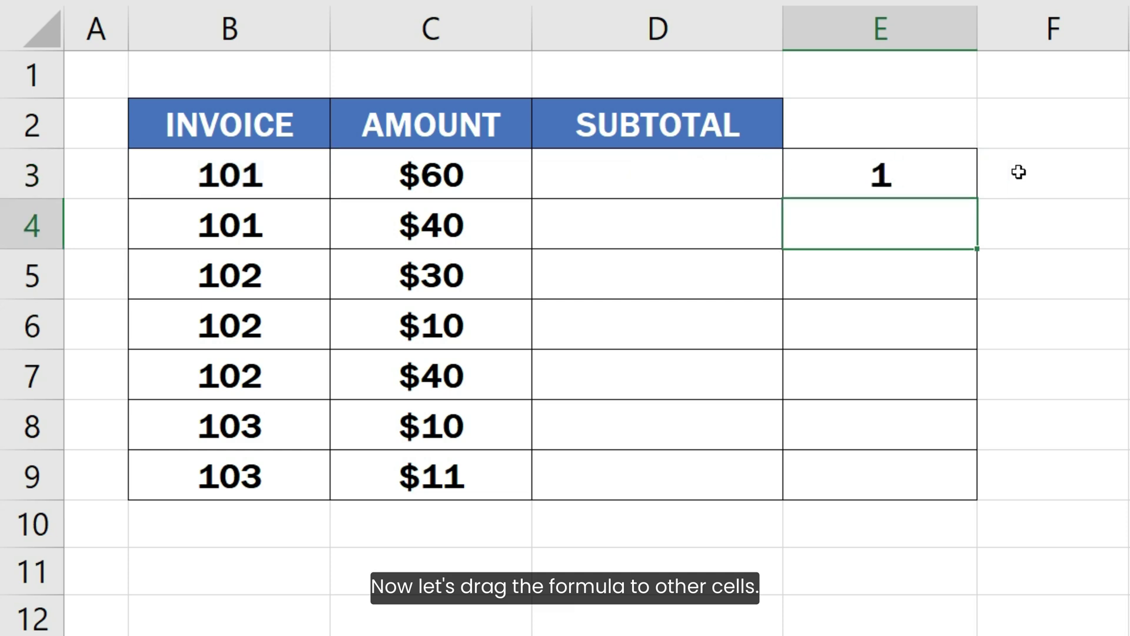
# - Fill the COUNTIF formula from E3 down through E9
pyautogui.click(936, 177)
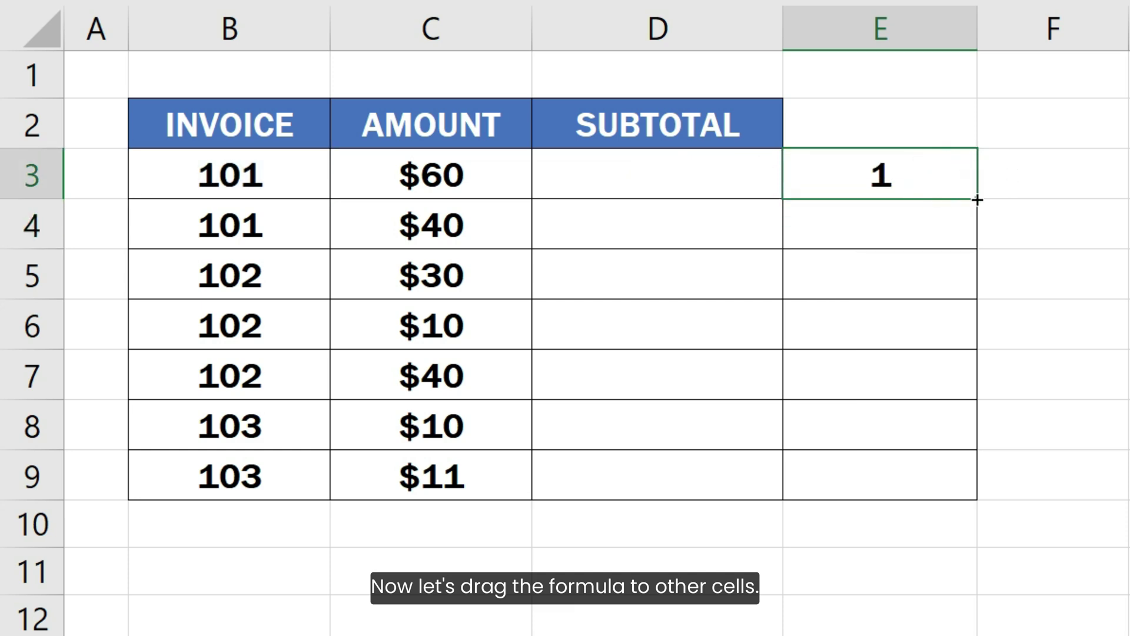
pyautogui.moveTo(975, 199); pyautogui.dragTo(964, 490)
pyautogui.click(1022, 487)
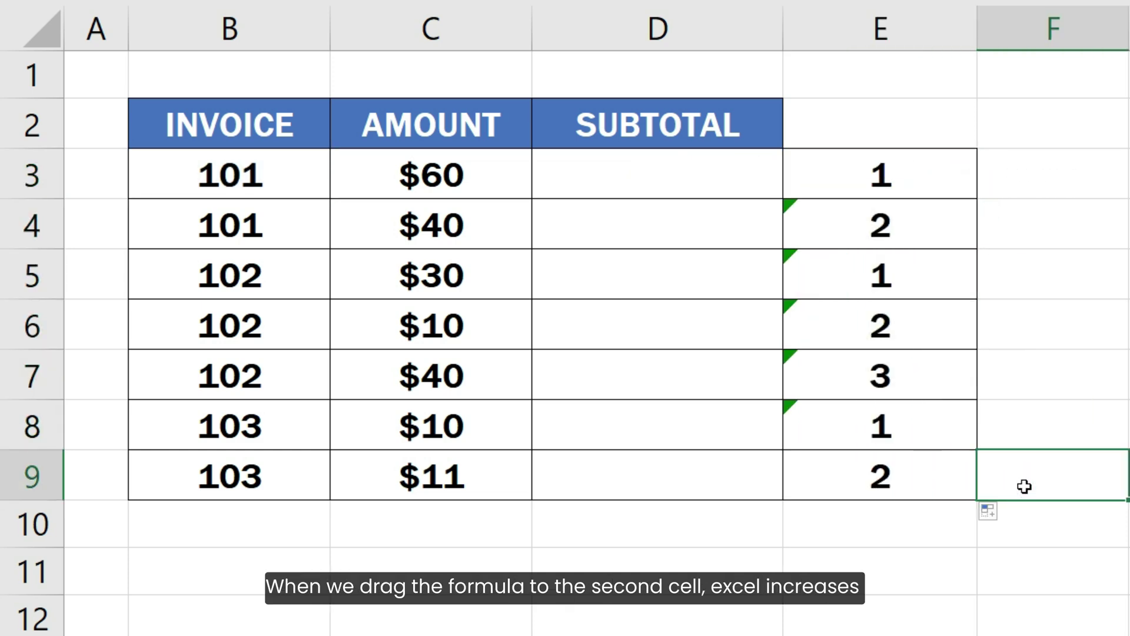
# - Inspect how the COUNTIF range expands in the formulas of cells E4 and E5
pyautogui.doubleClick(941, 225)
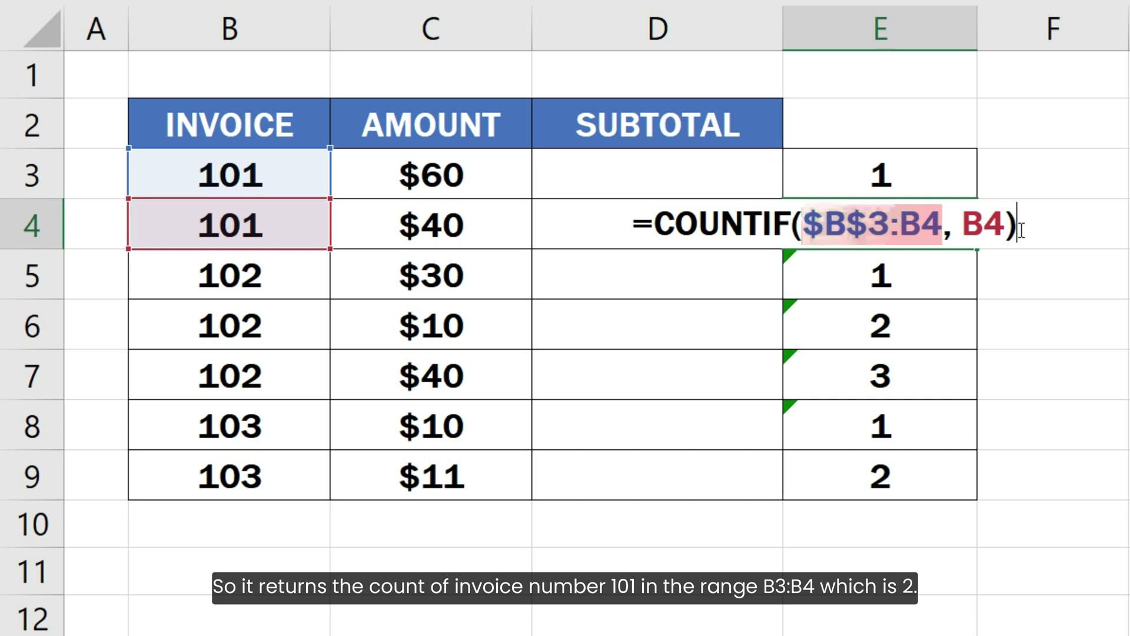
pyautogui.press('Return')
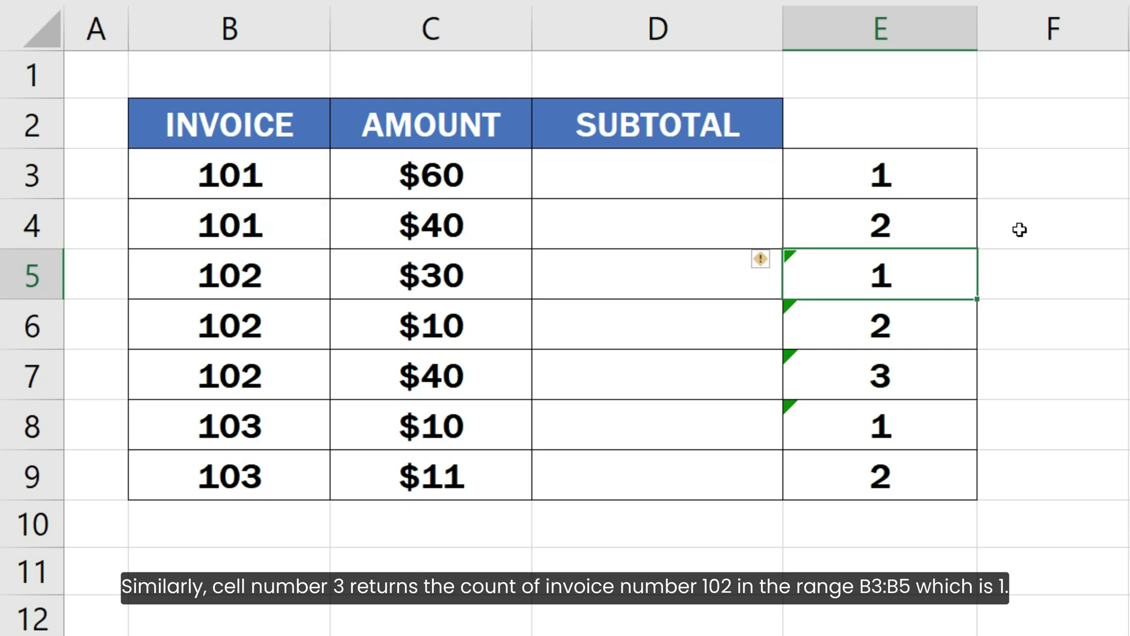
pyautogui.press('F2')
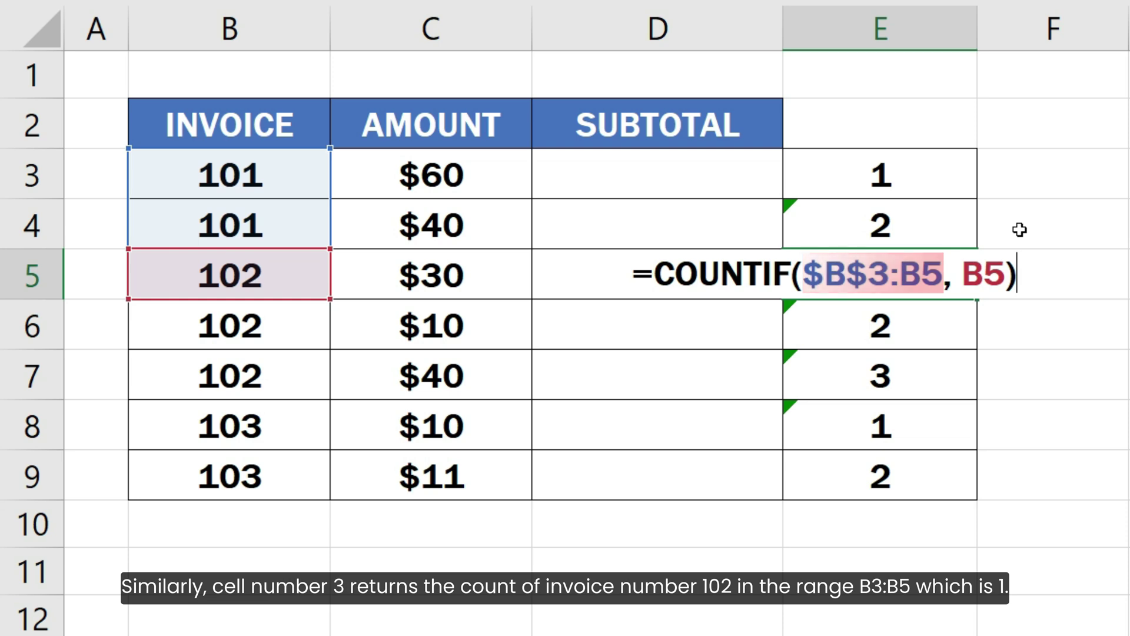
pyautogui.press('Return')
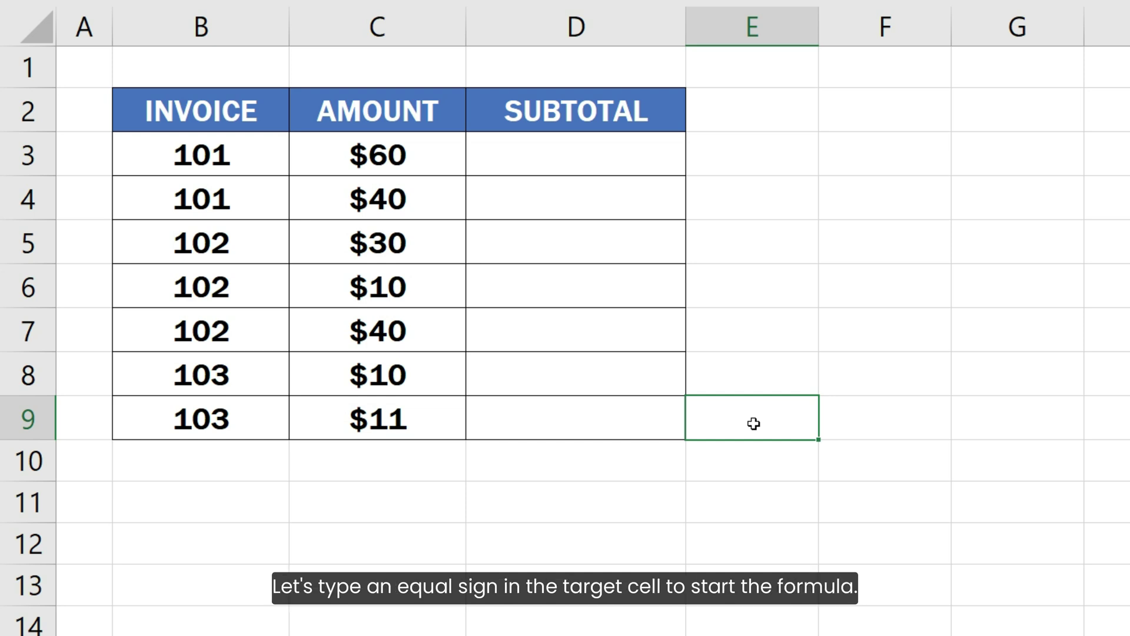
# - Start an IF formula in D3 with COUNTIF(B3:B3, B3) as the beginning of its logical test
pyautogui.click(629, 158)
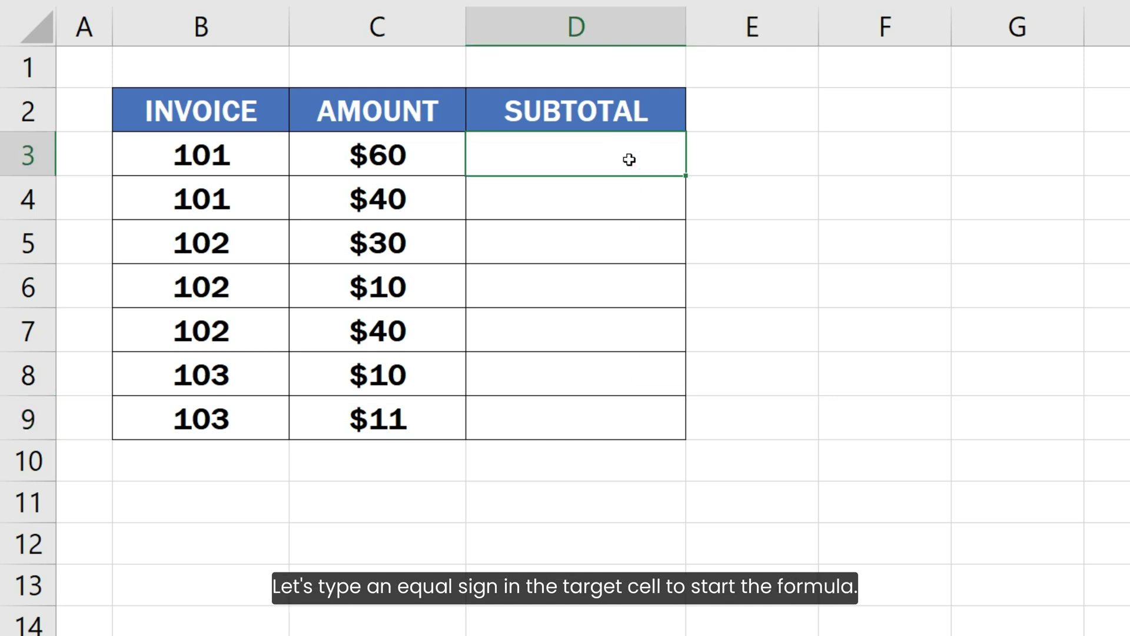
pyautogui.write('=IF(')
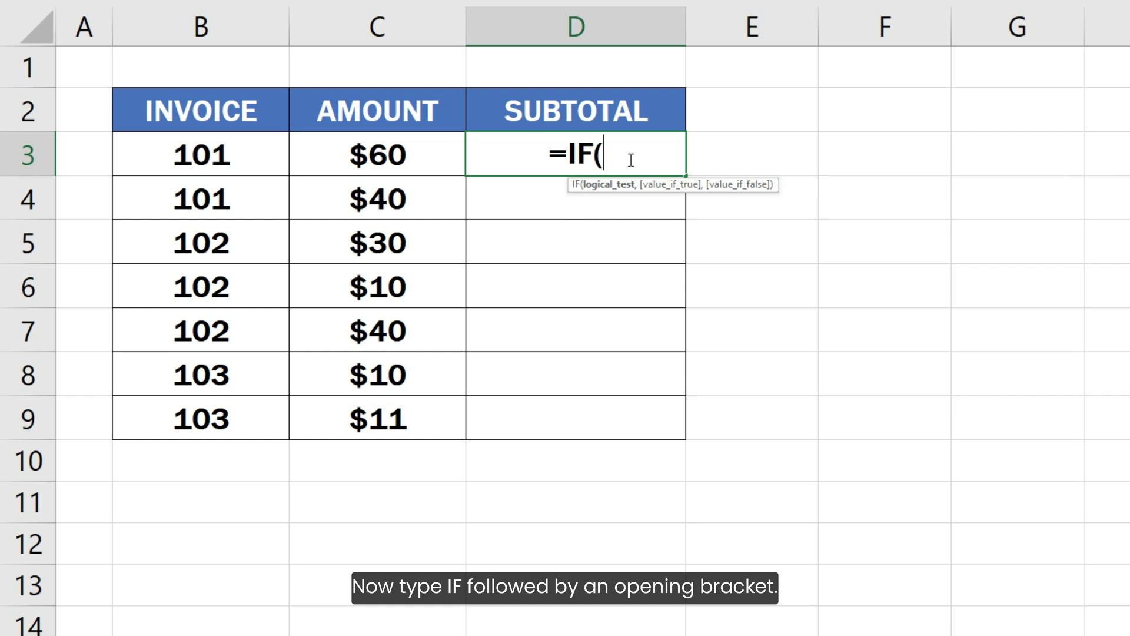
pyautogui.write(' COUNTIF')
pyautogui.write('(')
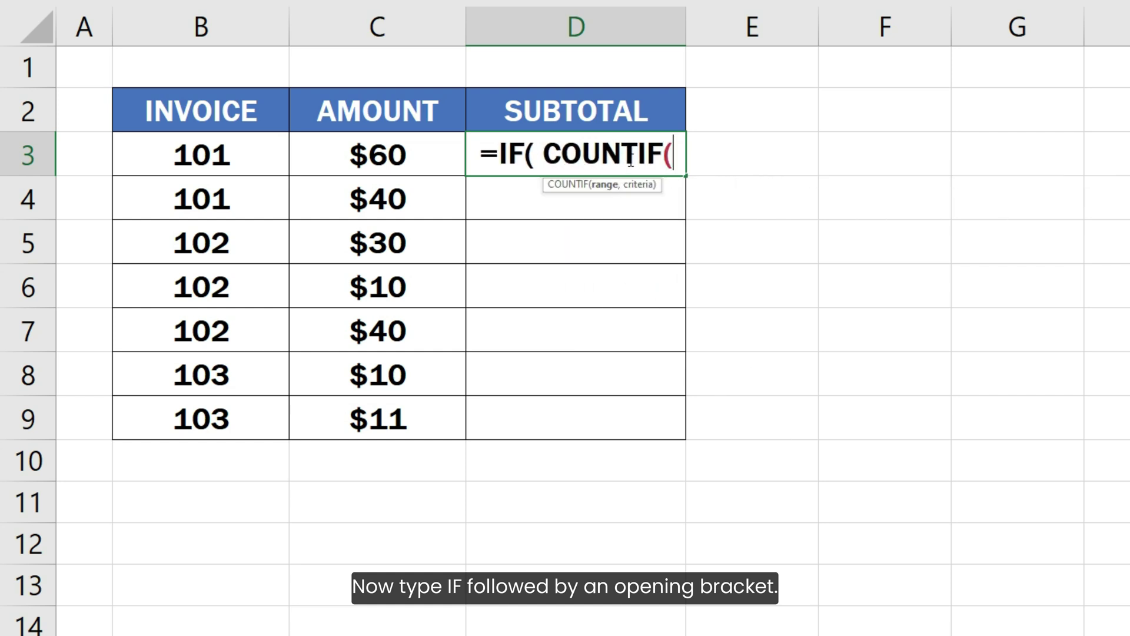
pyautogui.click(268, 152)
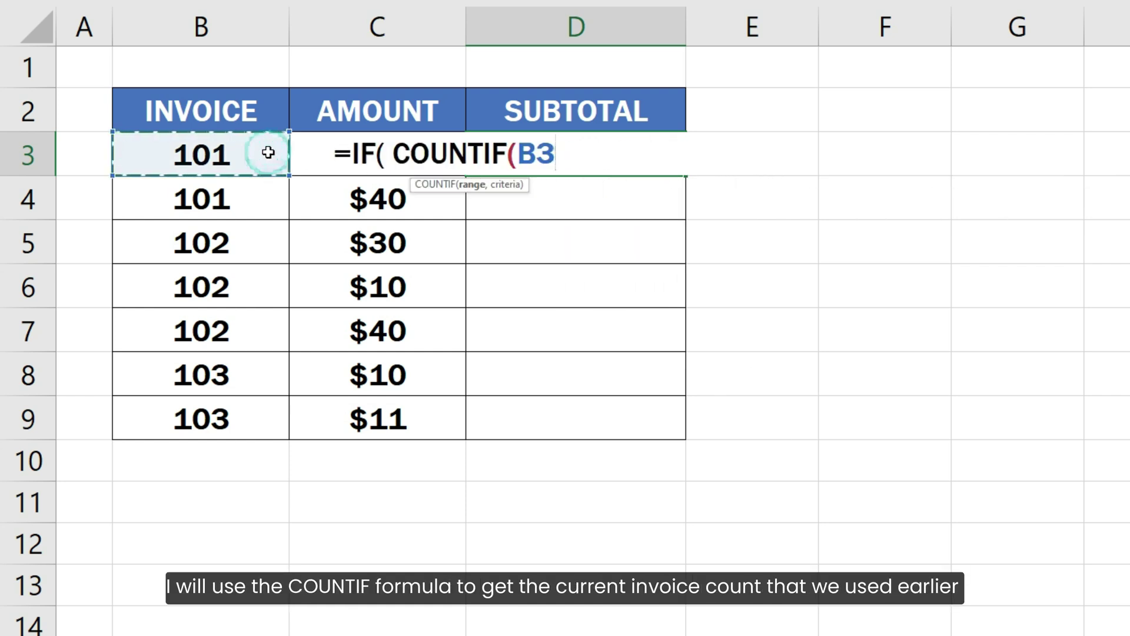
pyautogui.write(':')
pyautogui.click(269, 152)
pyautogui.write(',')
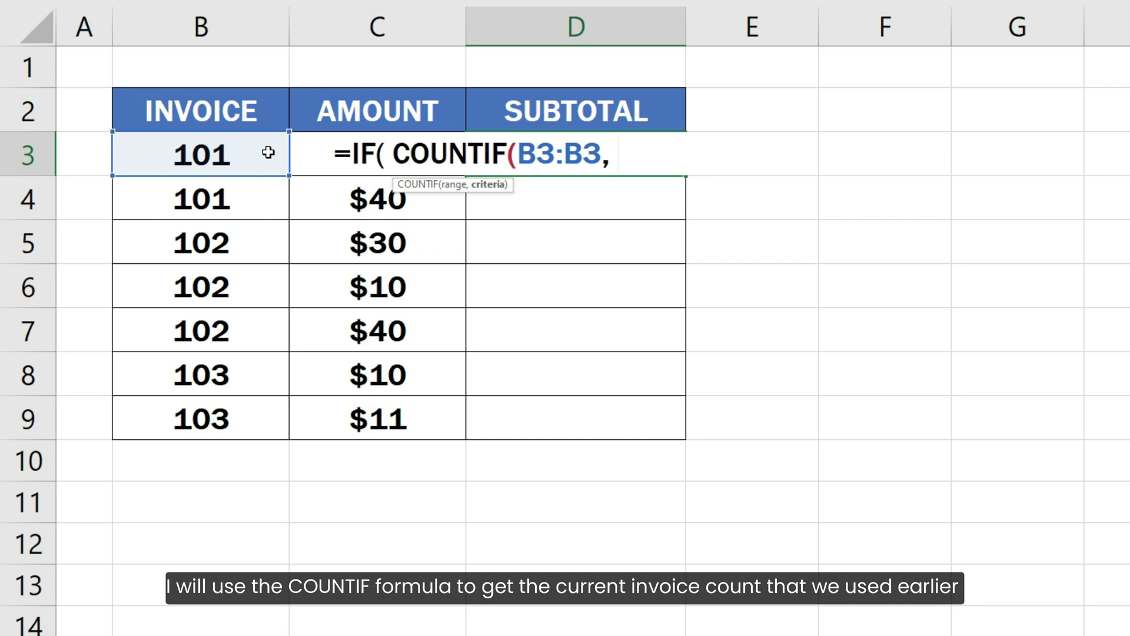
pyautogui.click(268, 152)
pyautogui.write(')')
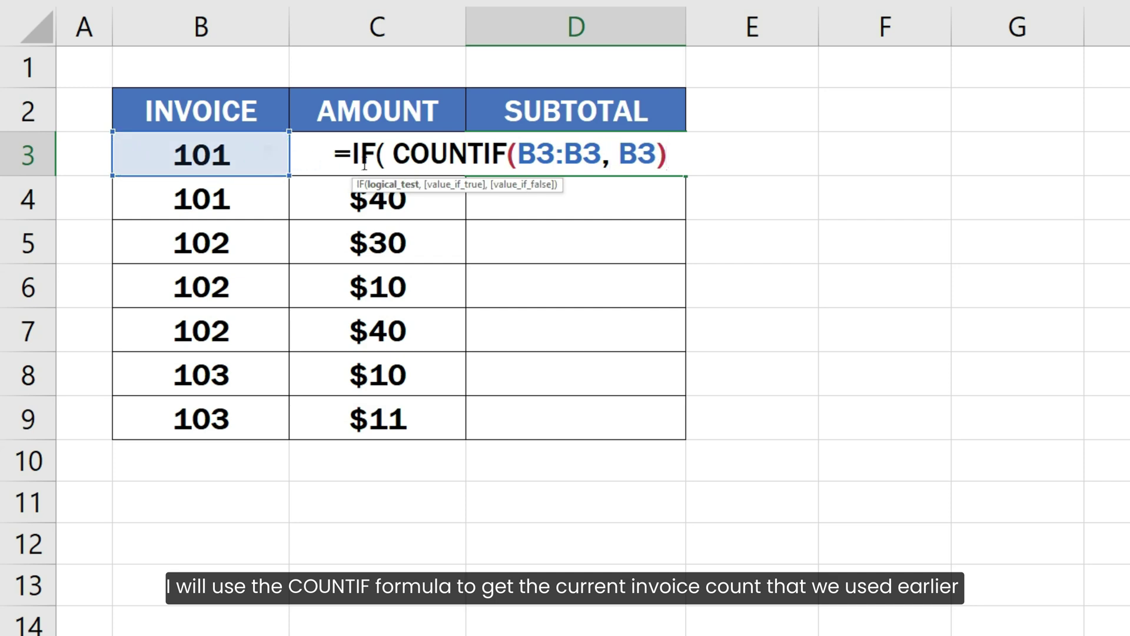
# - Make the COUNTIF range start absolute as $B$3 and complete the logical test with = 1
pyautogui.click(518, 156)
pyautogui.write('$')
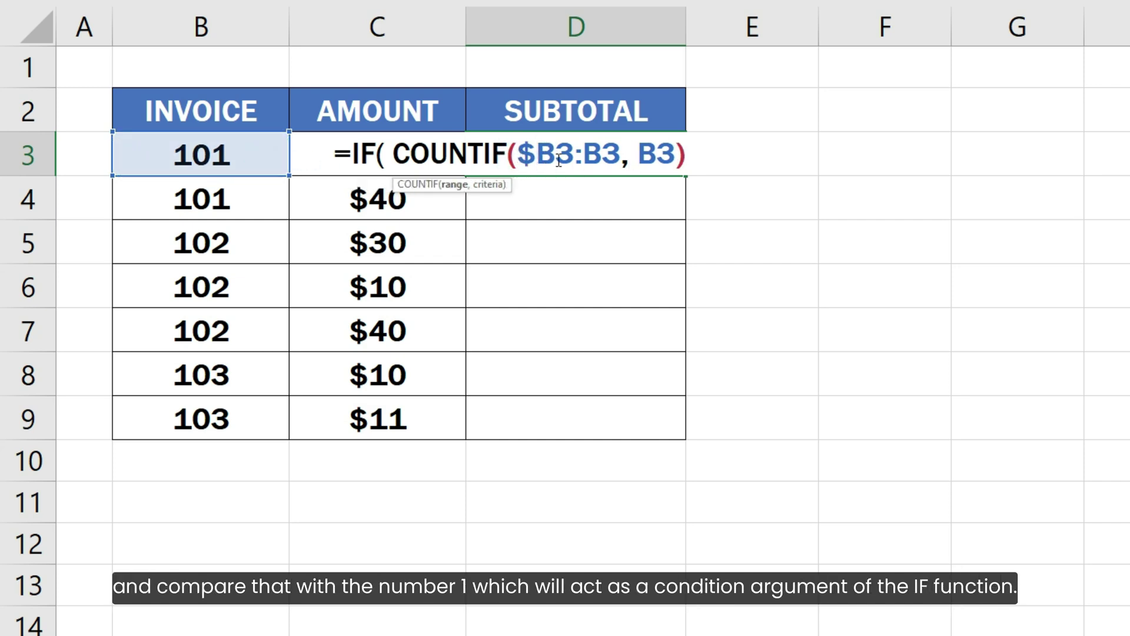
pyautogui.click(551, 155)
pyautogui.write('$')
pyautogui.click(730, 154)
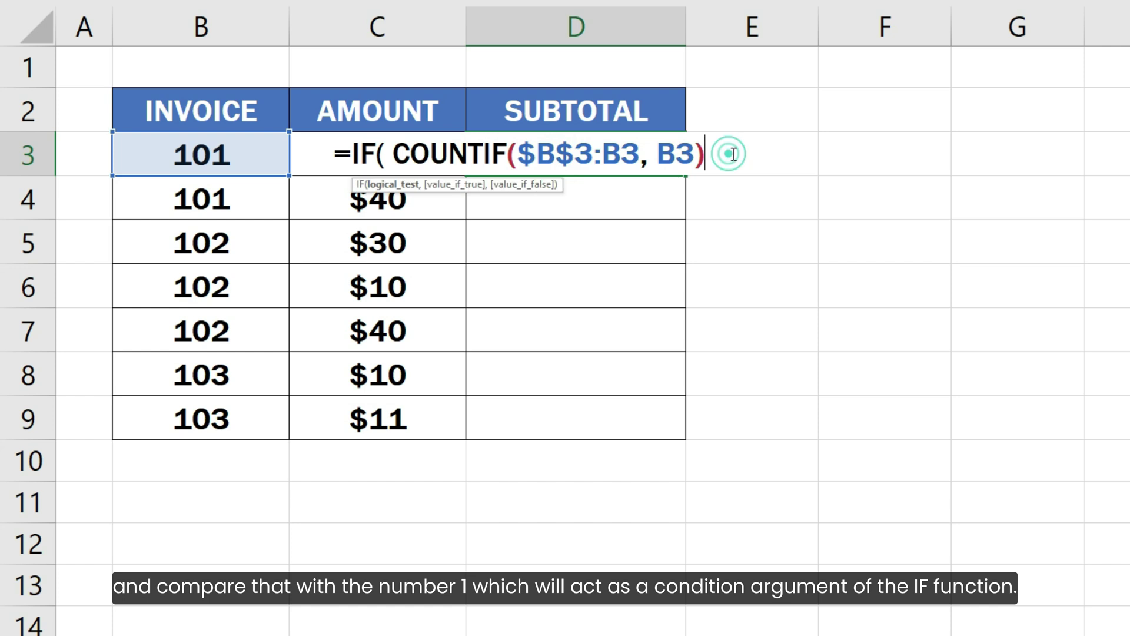
pyautogui.write('= 1,')
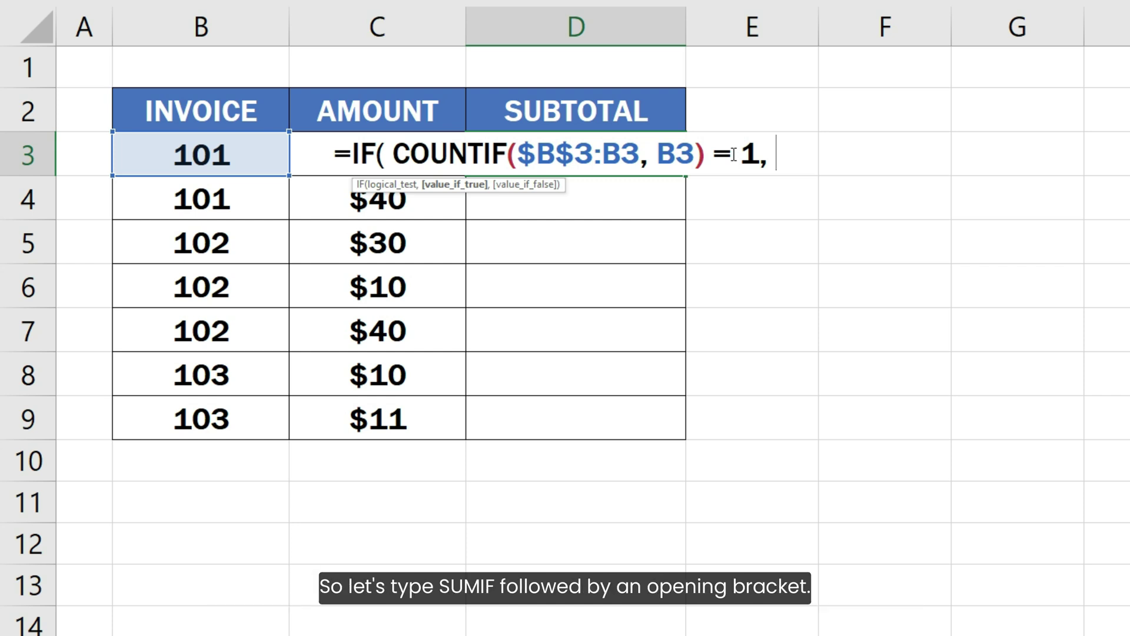
# - Add SUMIF(B3:B9, B3, C3:C9) as the value-if-true argument of the IF formula
pyautogui.write('SUMIF(')
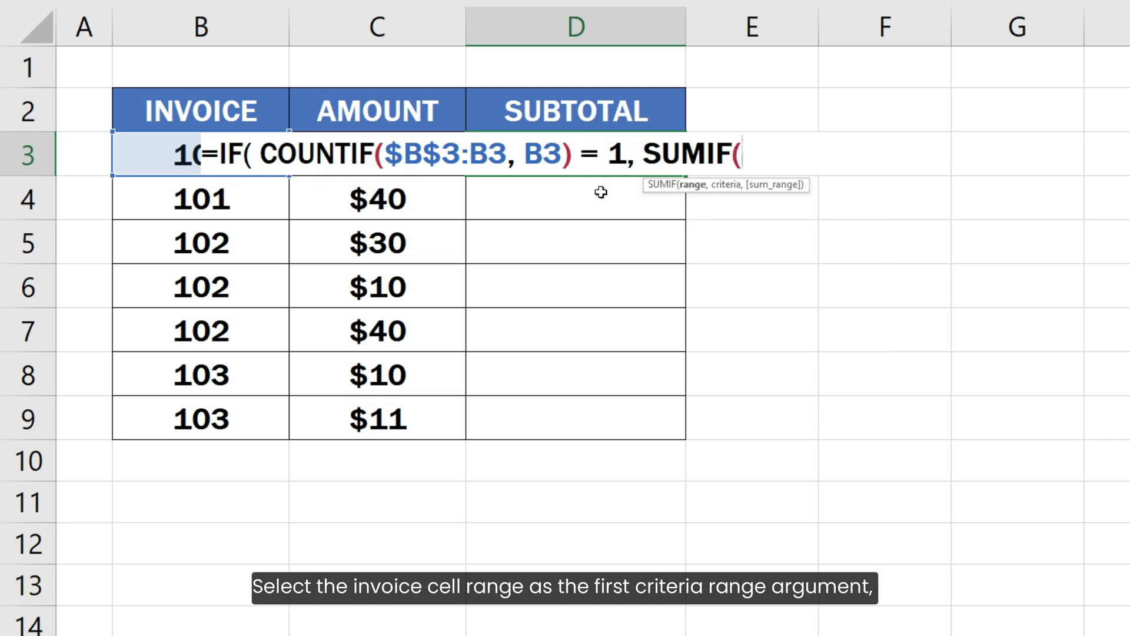
pyautogui.moveTo(221, 427); pyautogui.dragTo(144, 154)
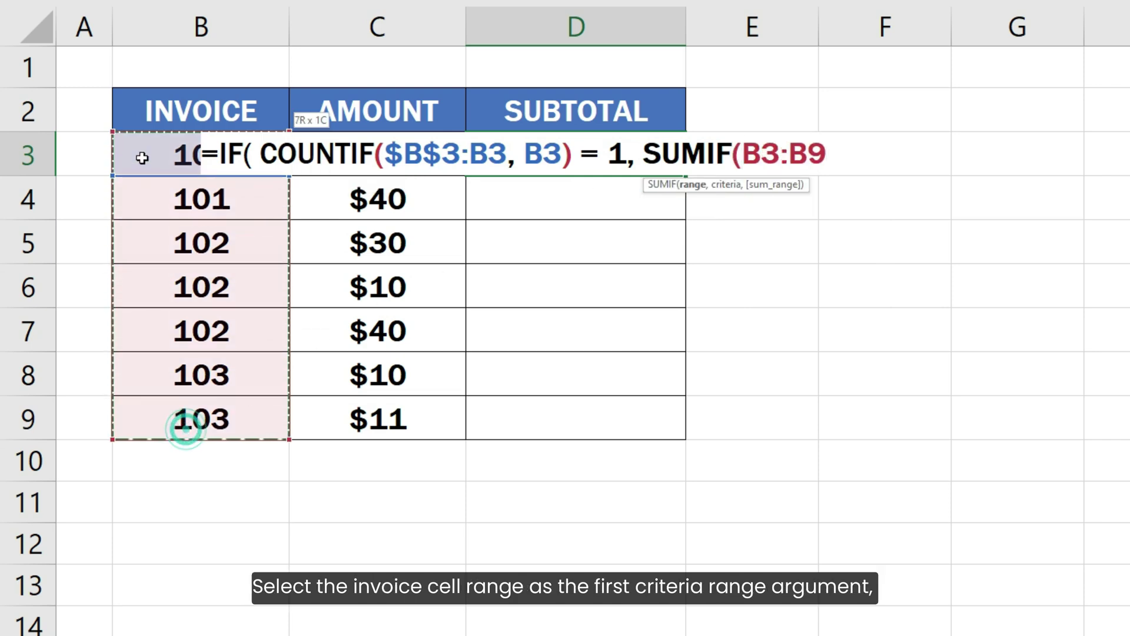
pyautogui.write(',')
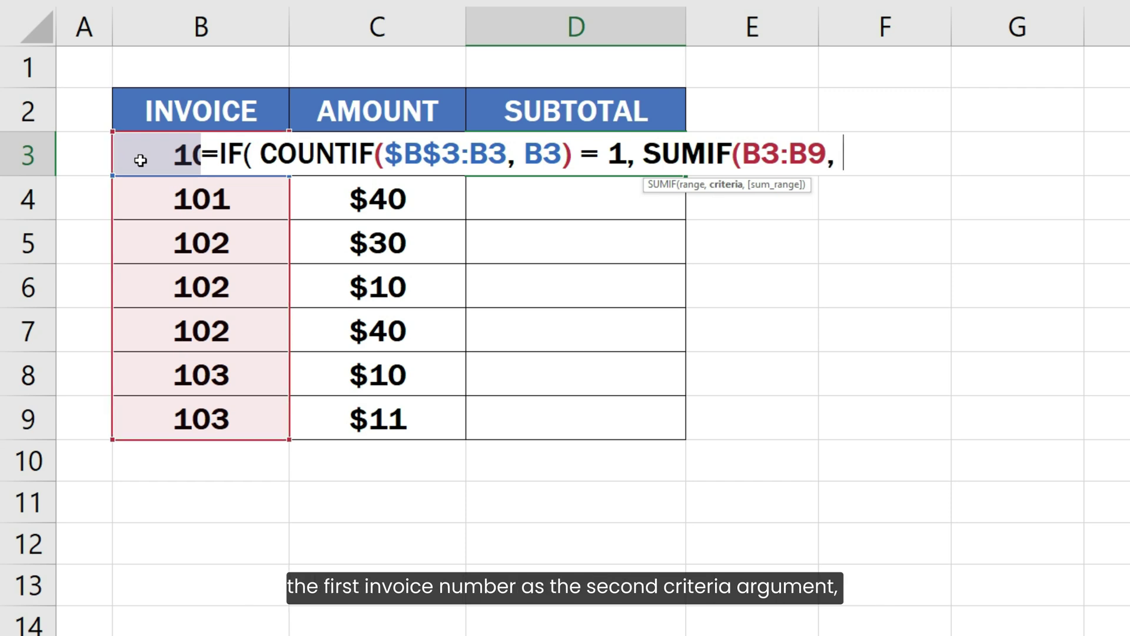
pyautogui.click(140, 159)
pyautogui.write(',')
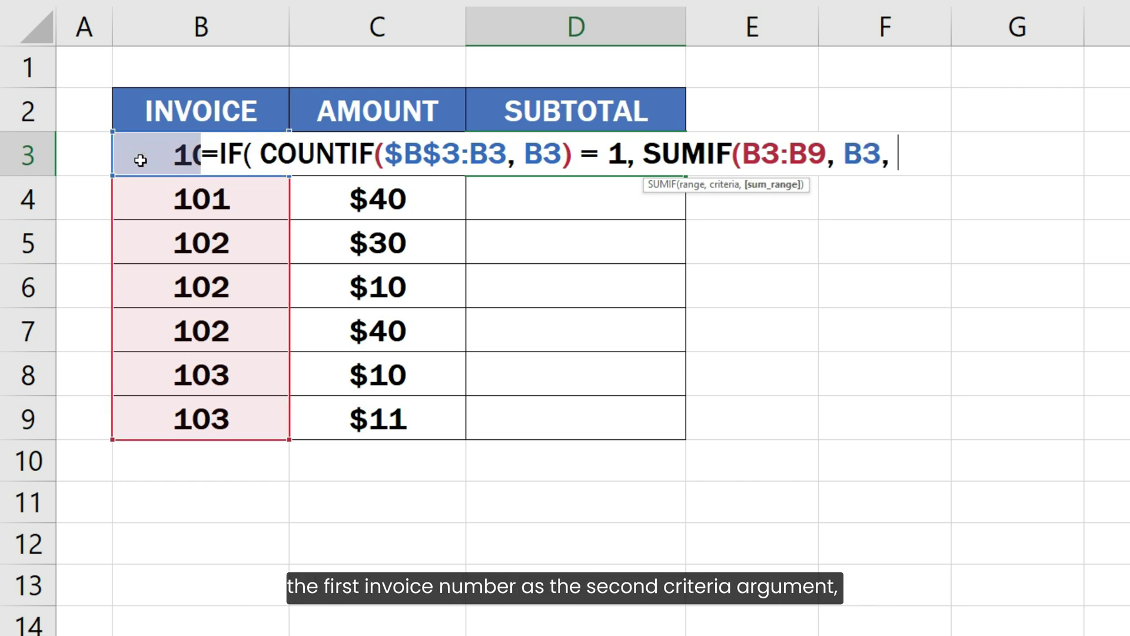
pyautogui.moveTo(336, 427); pyautogui.dragTo(347, 163)
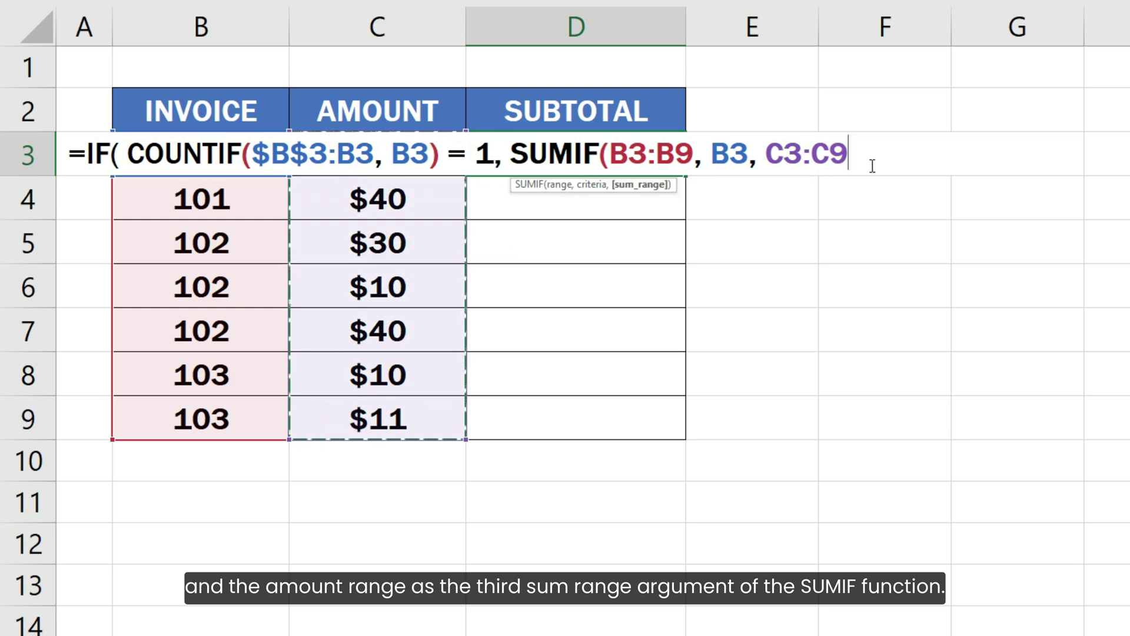
pyautogui.write(')')
# - Add empty double quotes as the value-if-false argument and close the IF formula's parenthesis
pyautogui.click(615, 159)
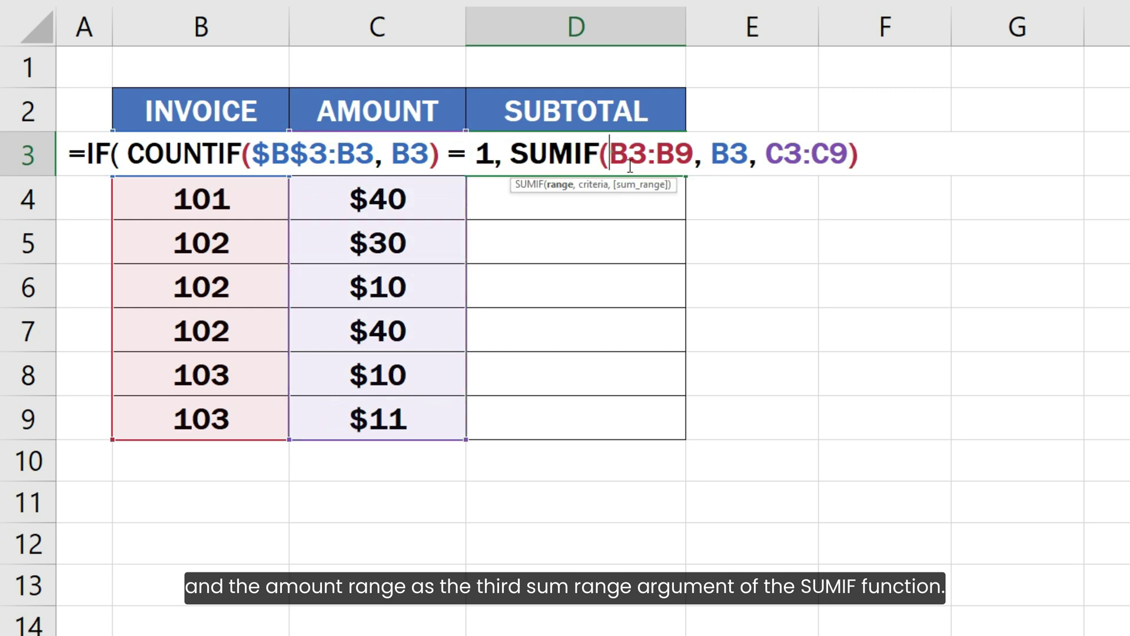
pyautogui.click(881, 158)
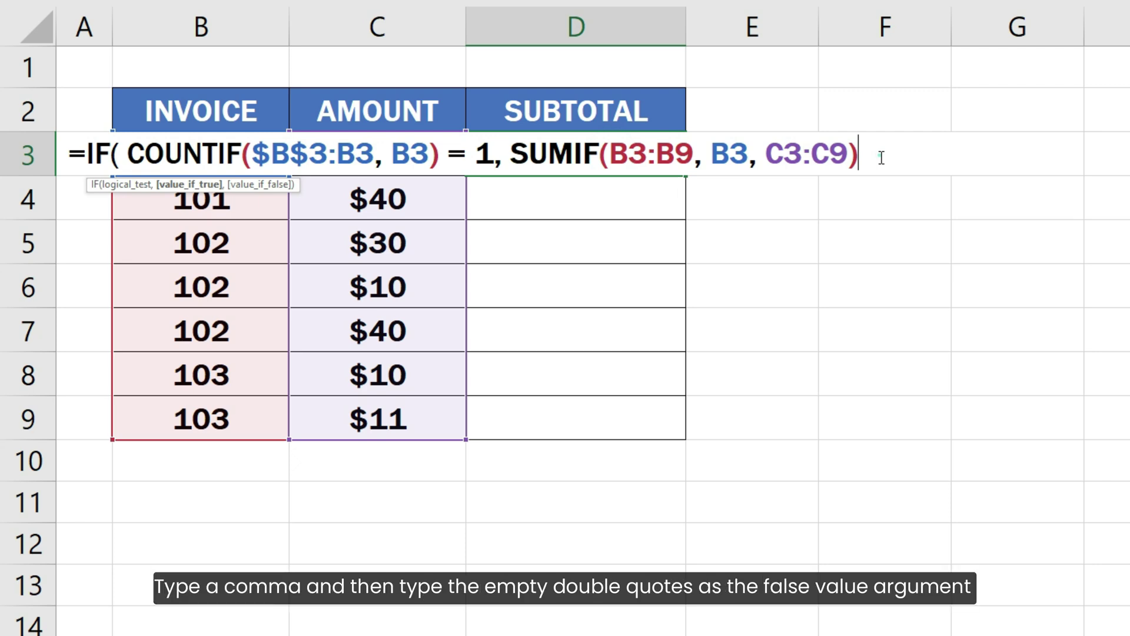
pyautogui.write(', ')
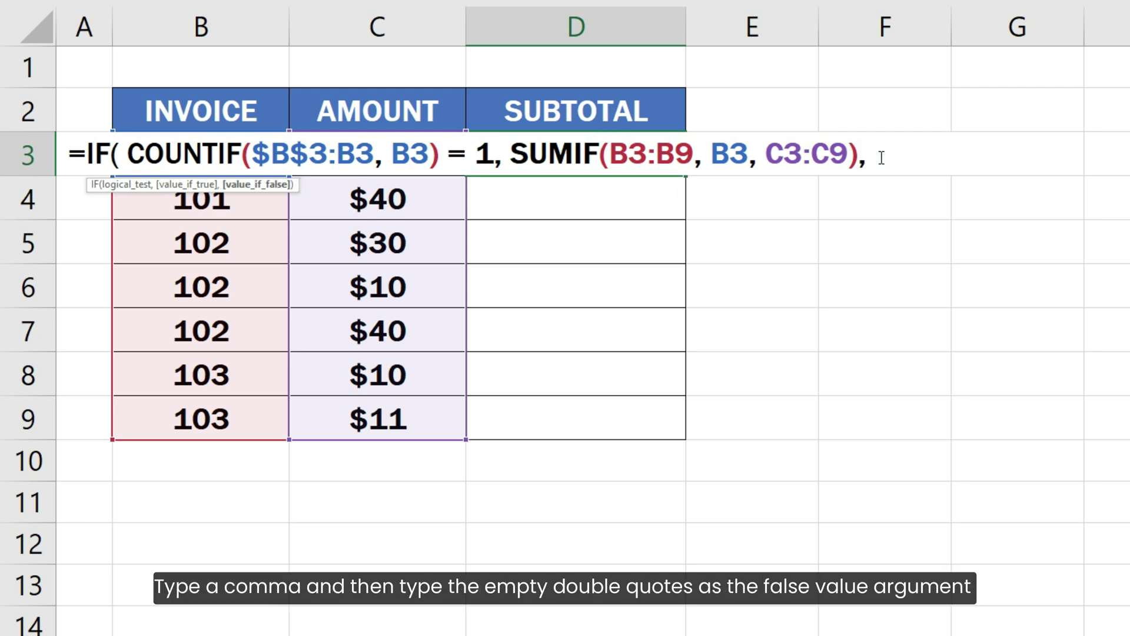
pyautogui.write('"")')
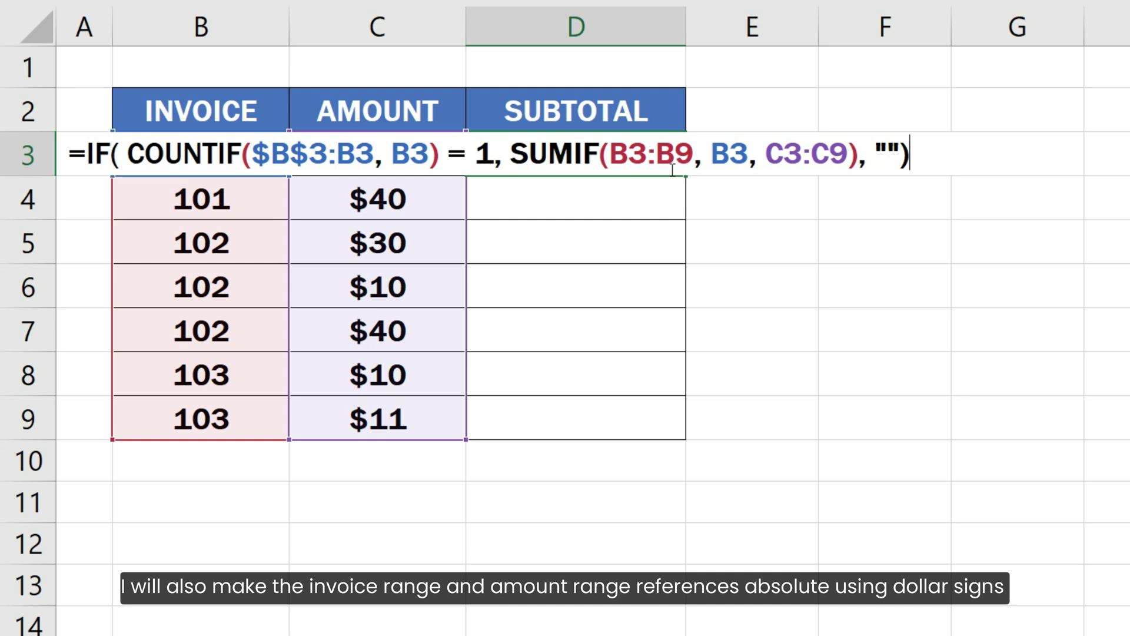
# - Make the SUMIF invoice range absolute as $B$3:$B$9
pyautogui.click(608, 154)
pyautogui.write('$')
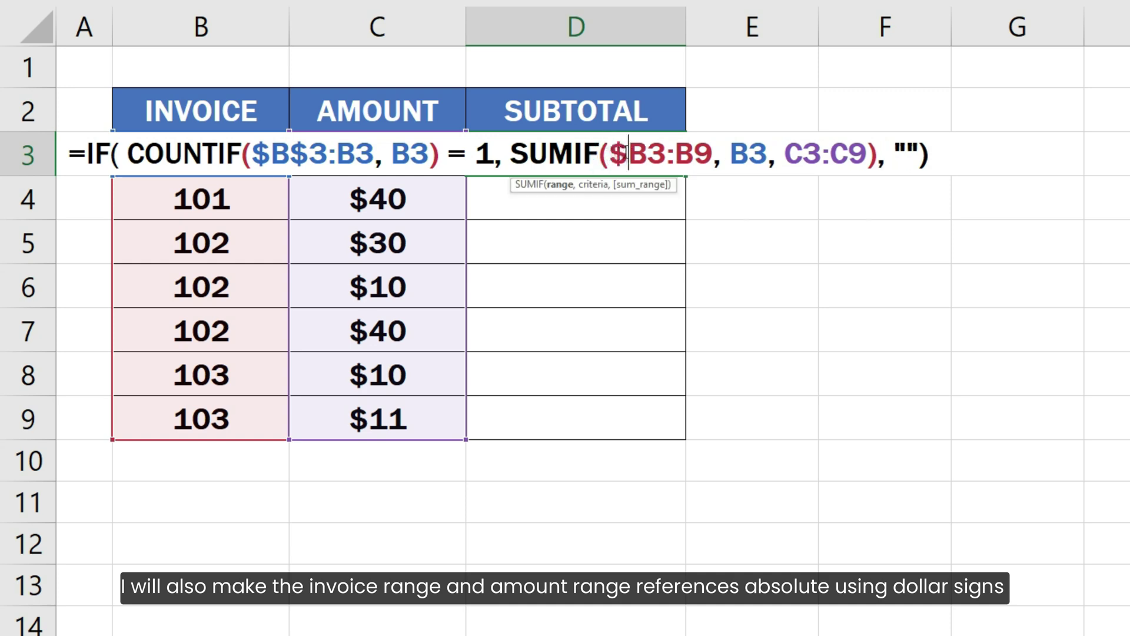
pyautogui.click(646, 155)
pyautogui.write('$')
pyautogui.click(700, 156)
pyautogui.write('$')
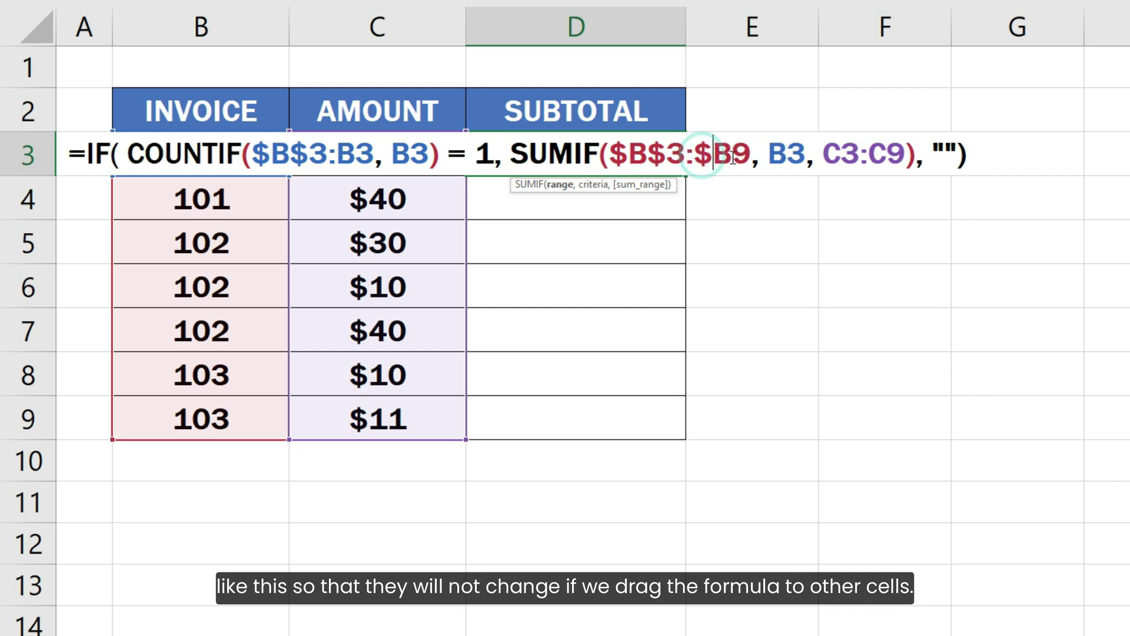
pyautogui.click(733, 156)
pyautogui.write('$')
# - Make the SUMIF amount range absolute as $C$3:$C$9 and enter the completed formula in D3
pyautogui.click(844, 156)
pyautogui.write('$')
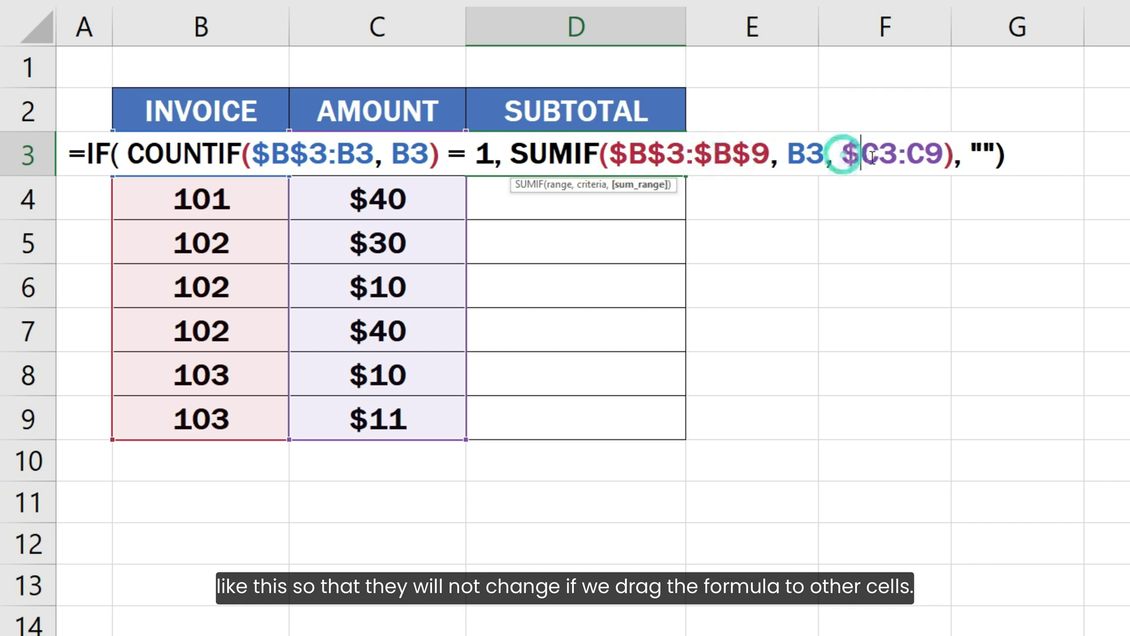
pyautogui.click(881, 156)
pyautogui.write('$')
pyautogui.click(929, 156)
pyautogui.write('$')
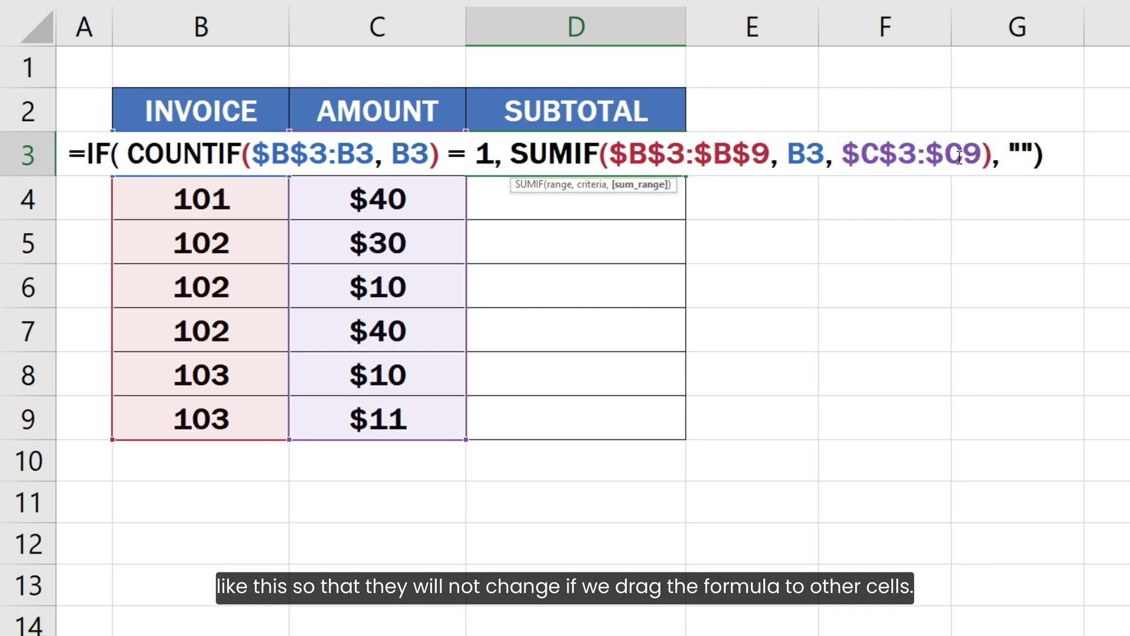
pyautogui.click(959, 156)
pyautogui.write('$')
pyautogui.click(1075, 154)
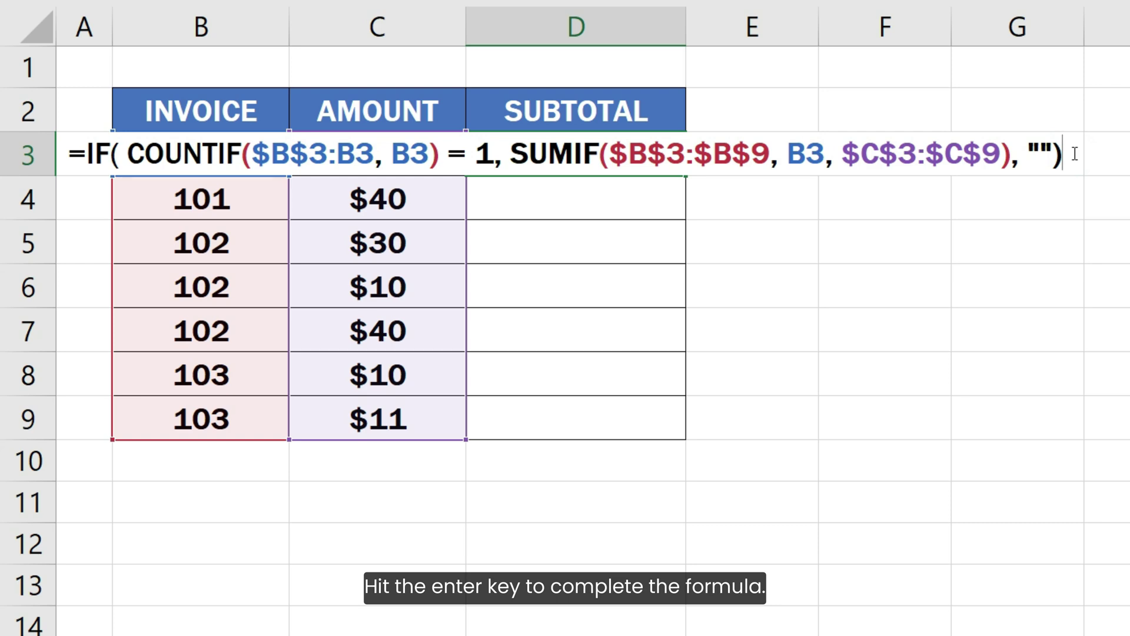
pyautogui.press('Return')
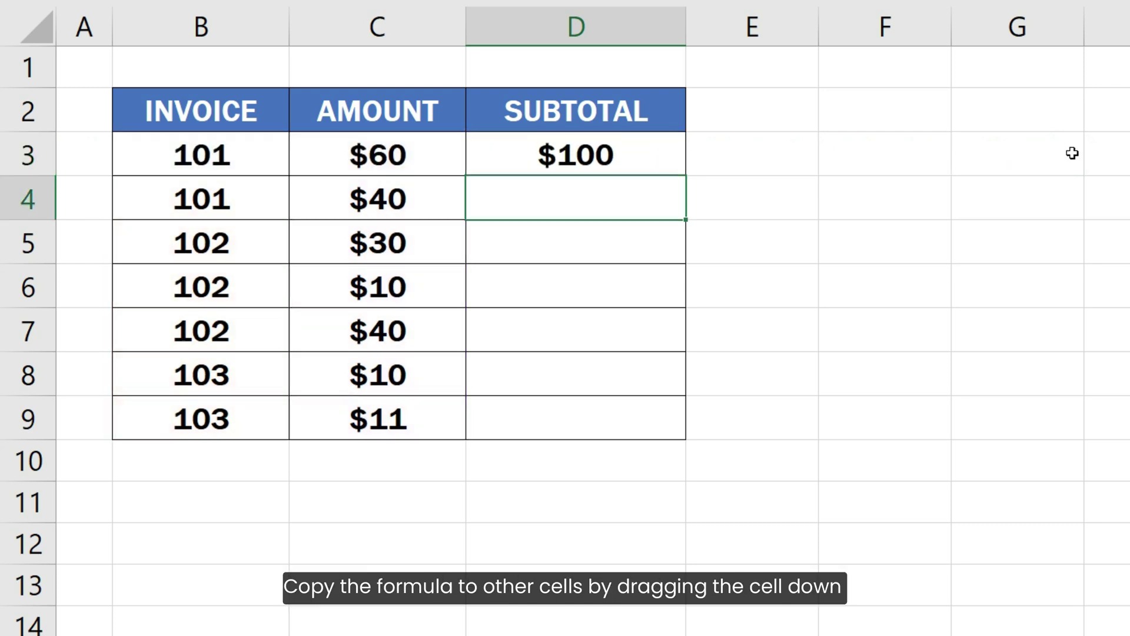
# - Copy the subtotal formula from D3 down through D9
pyautogui.click(653, 158)
pyautogui.moveTo(685, 177); pyautogui.dragTo(685, 433)
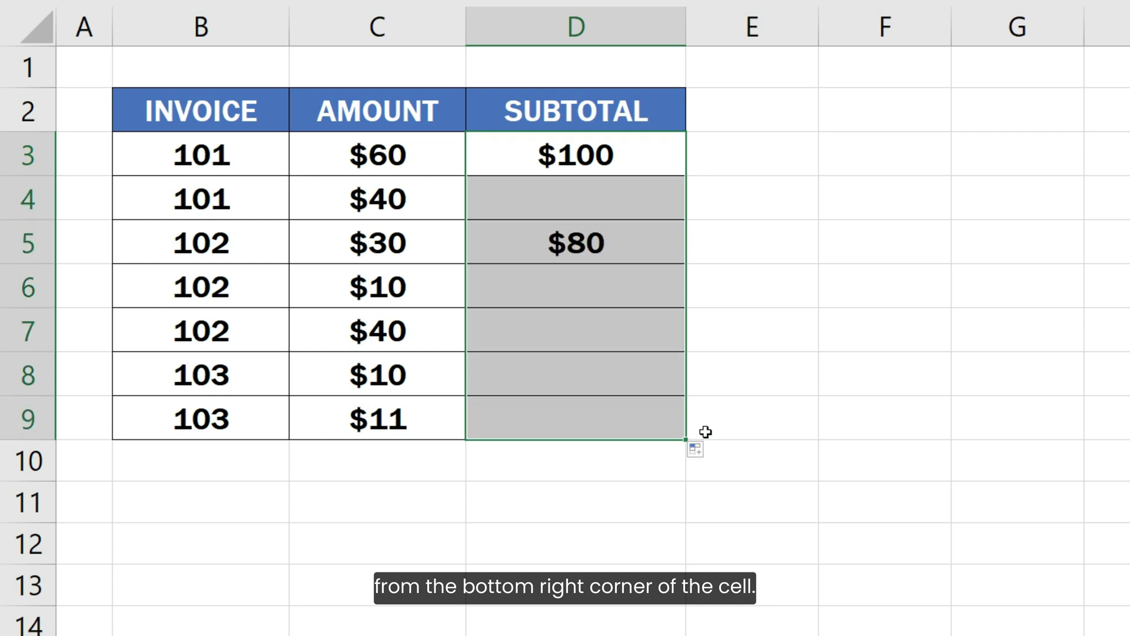
pyautogui.click(734, 429)
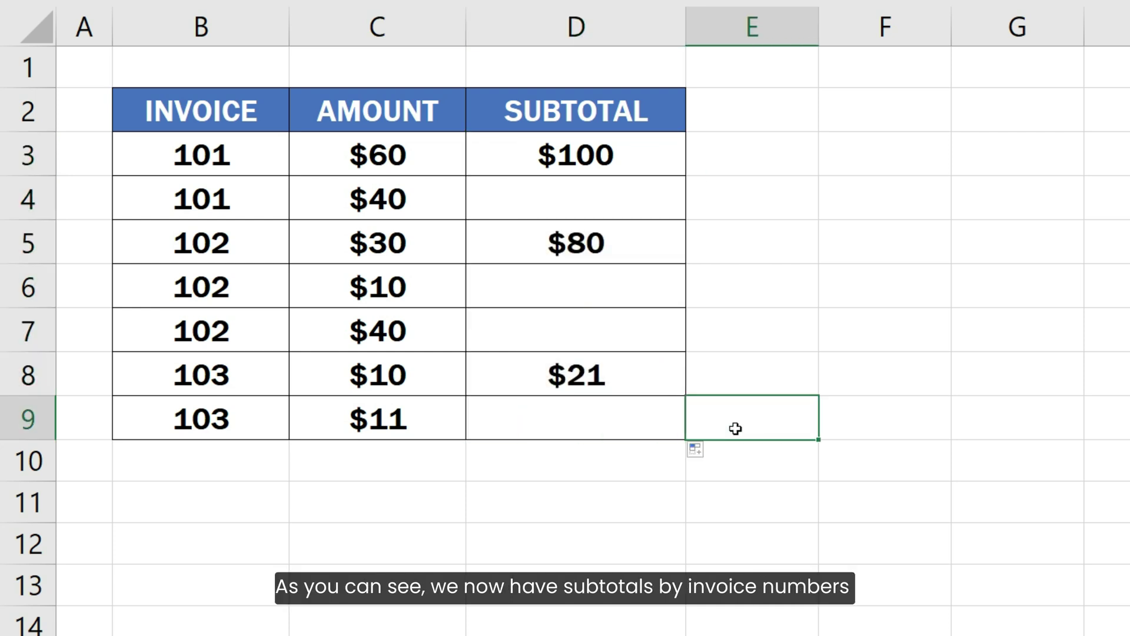